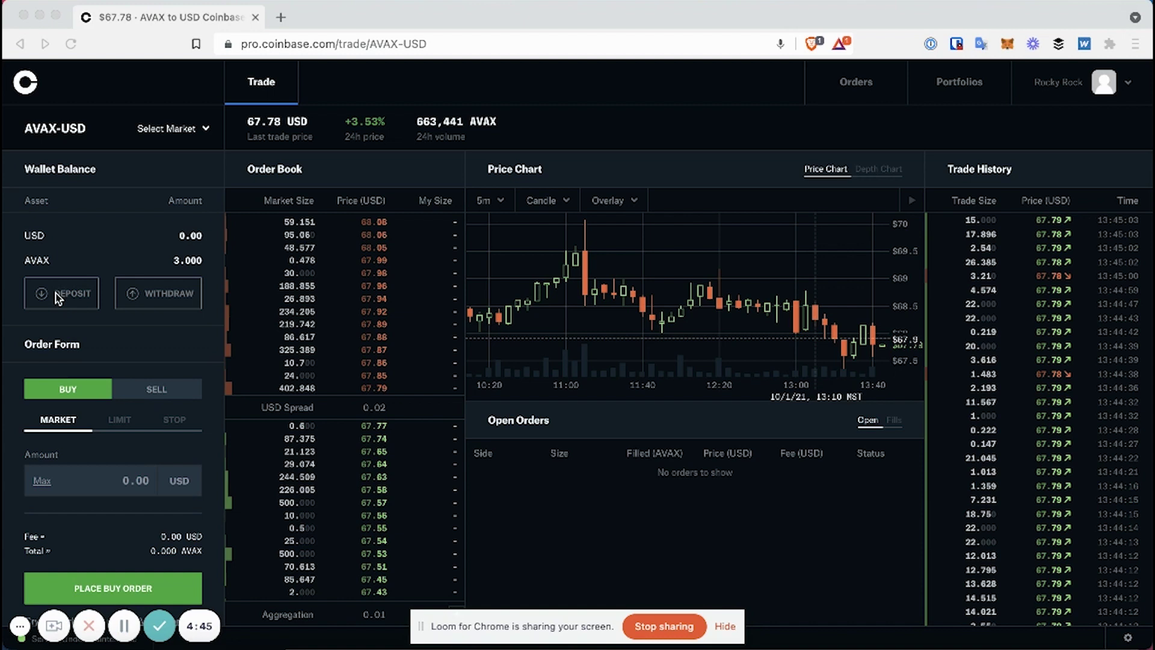
Step: Bring the AVAX-USD trading page, showing 0 USD and 3 AVAX, into focus
{"action": "left_click", "coordinate": [83, 264]}
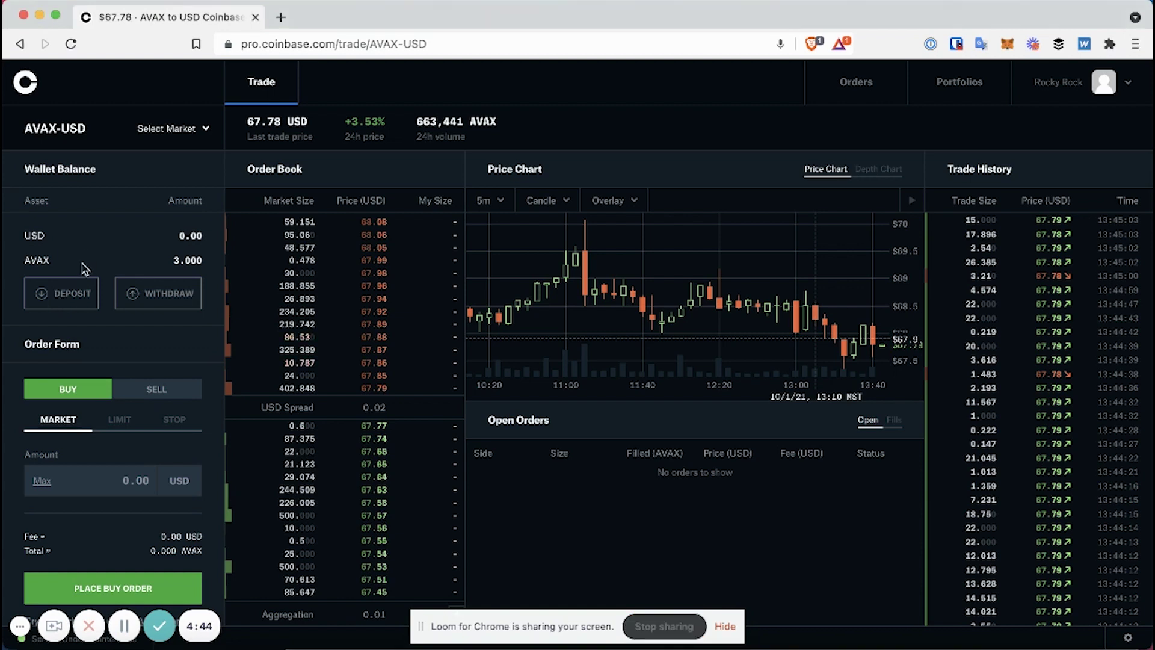
Step: Start an AVAX deposit from a Crypto Address, reaching the C-Chain-only warning
{"action": "left_click", "coordinate": [65, 301]}
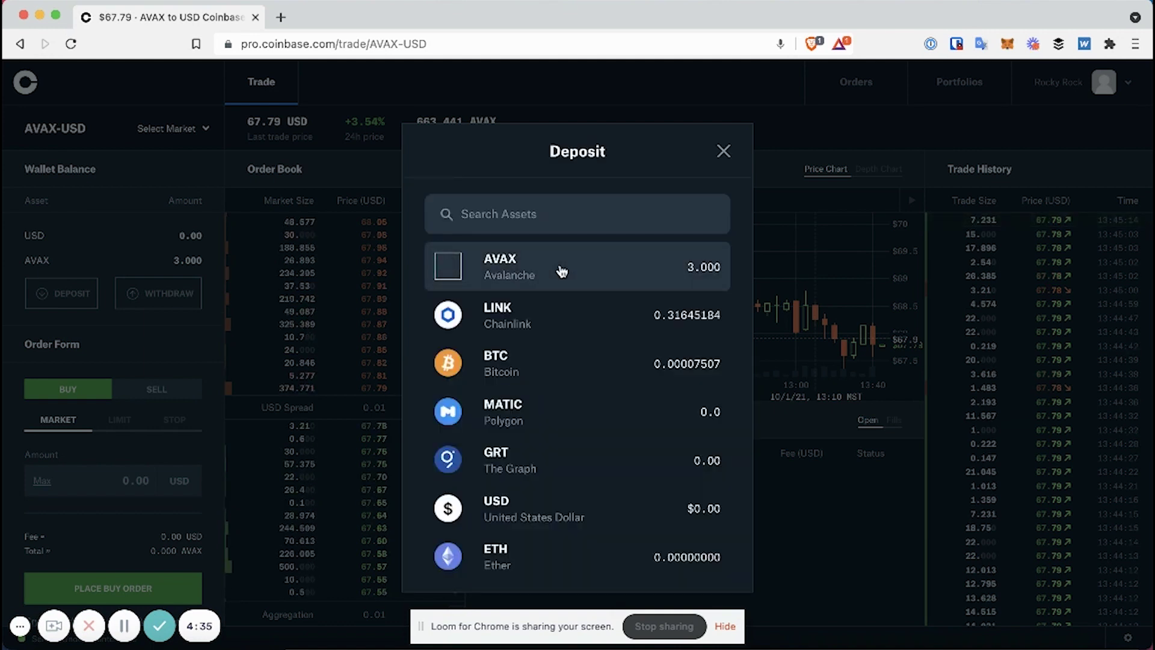
{"action": "left_click", "coordinate": [560, 271]}
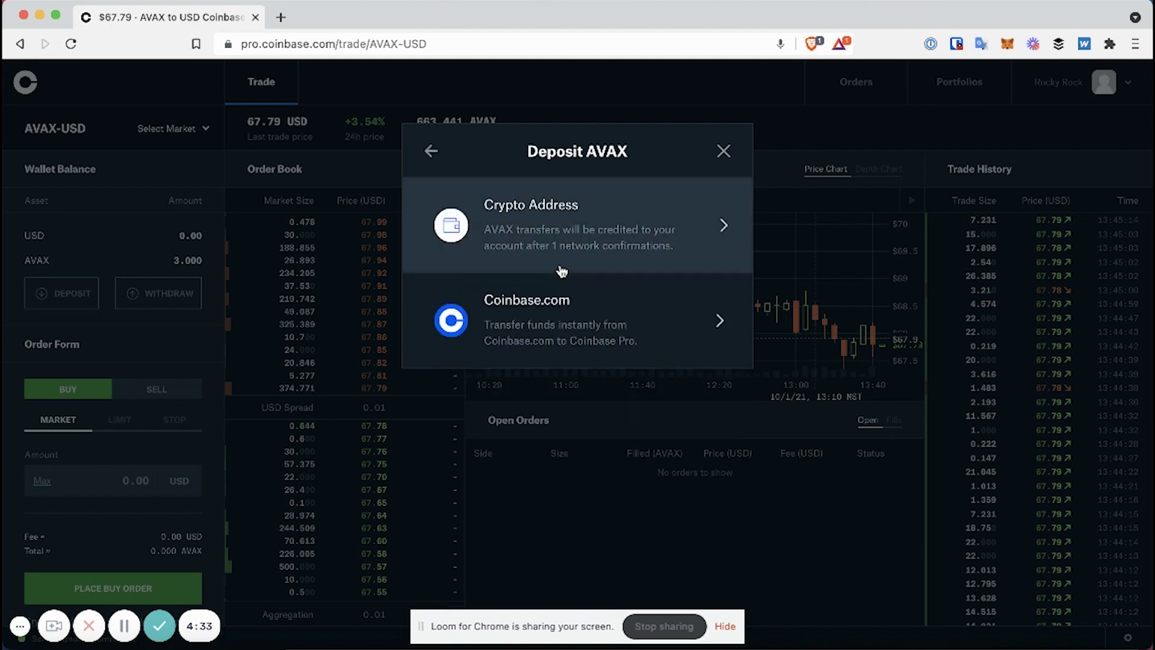
{"action": "left_click", "coordinate": [593, 226]}
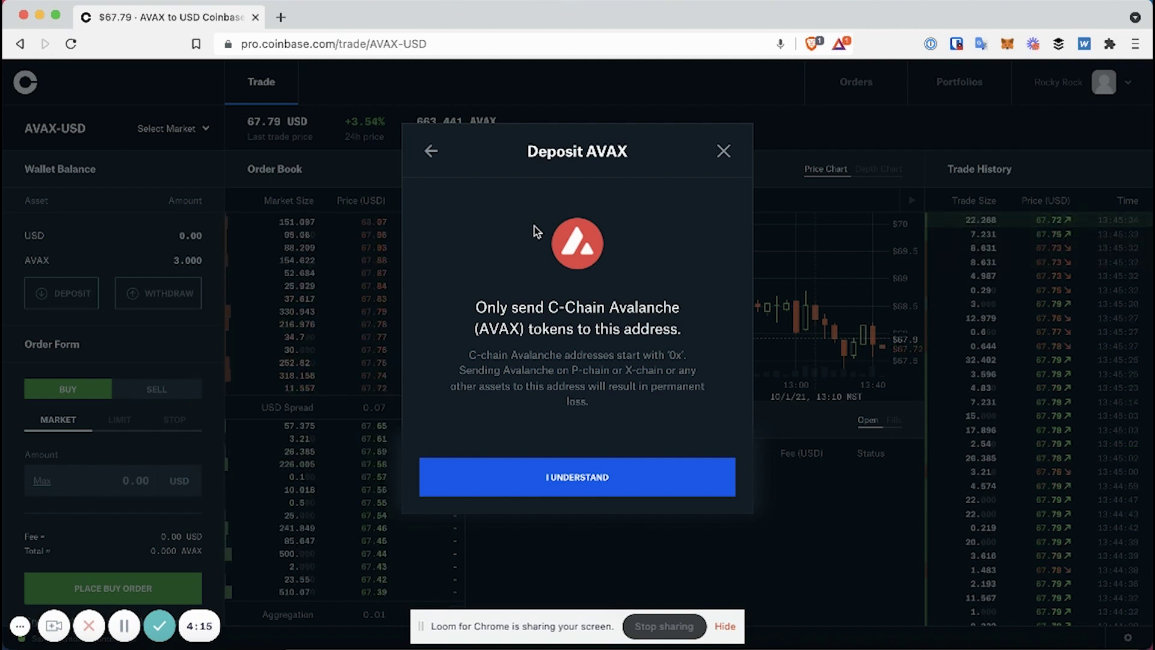
Step: Acknowledge the C-Chain warning and copy the Default Portfolio's AVAX deposit address
{"action": "left_click", "coordinate": [569, 476]}
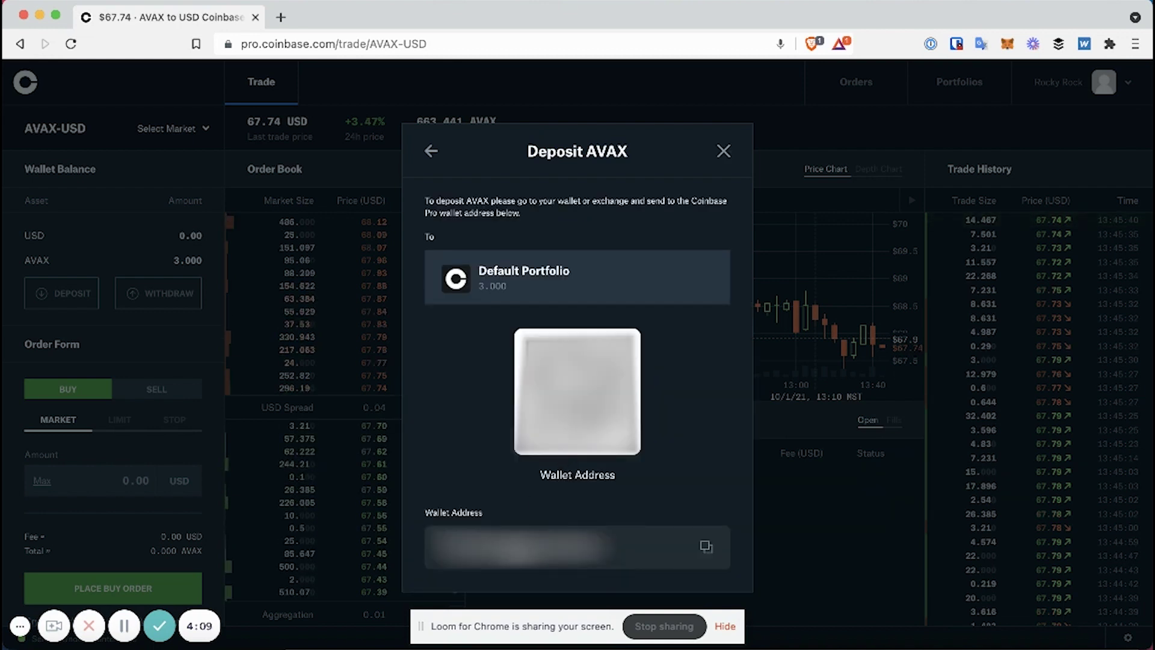
{"action": "left_click", "coordinate": [706, 548]}
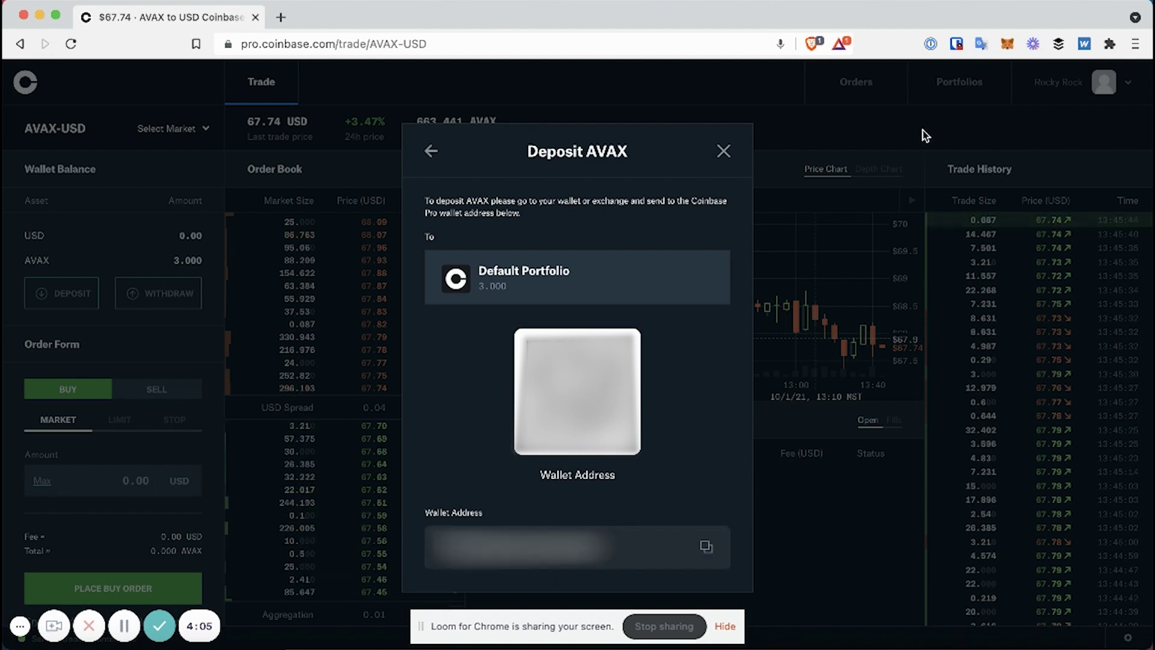
Step: In MetaMask, address 0.1 AVAX to the pasted Coinbase address and review the 0.100525 total
{"action": "left_click", "coordinate": [1008, 45]}
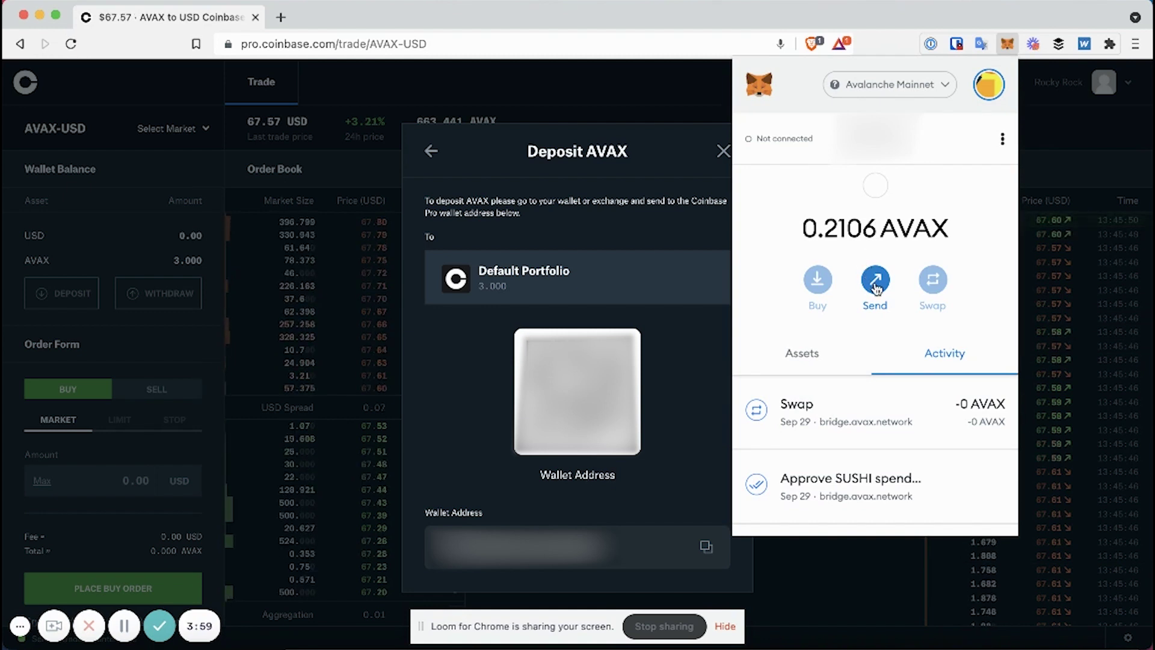
{"action": "left_click", "coordinate": [872, 278]}
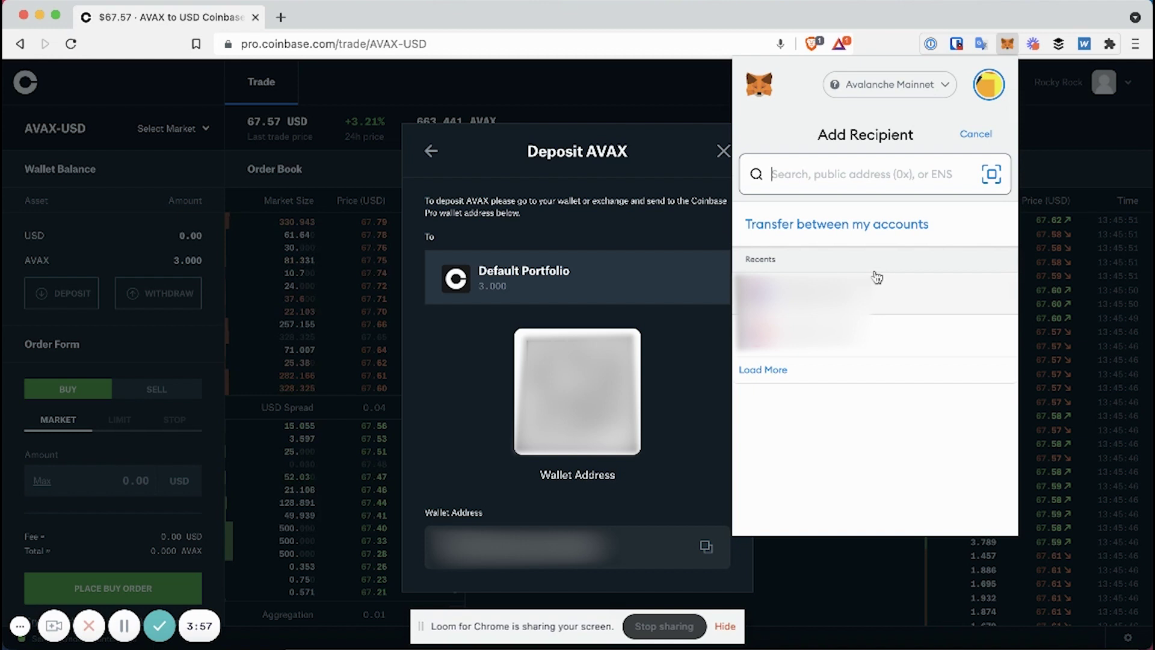
{"action": "key", "text": "ctrl+v"}
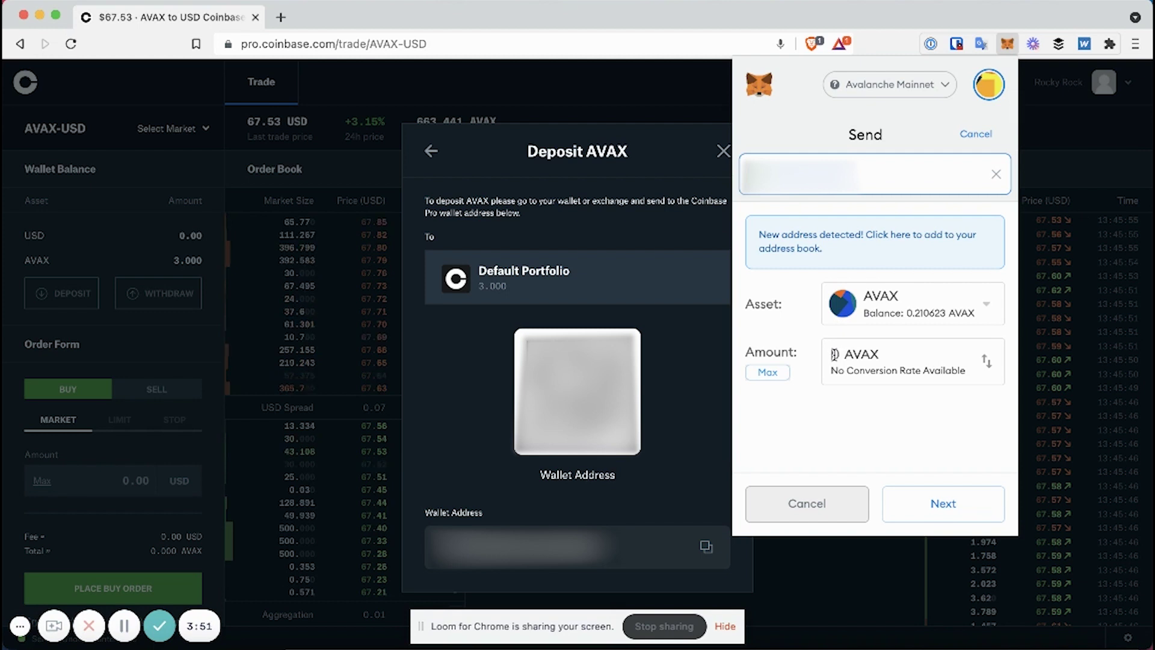
{"action": "left_click", "coordinate": [833, 354]}
{"action": "type", "text": "1"}
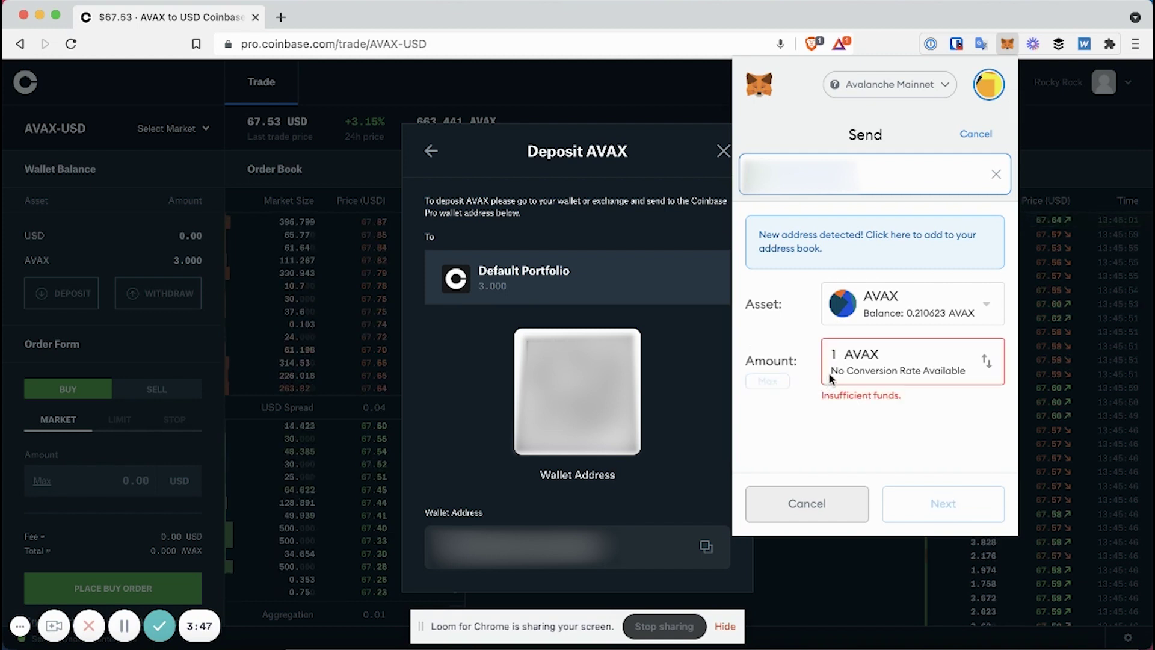
{"action": "type", "text": "."}
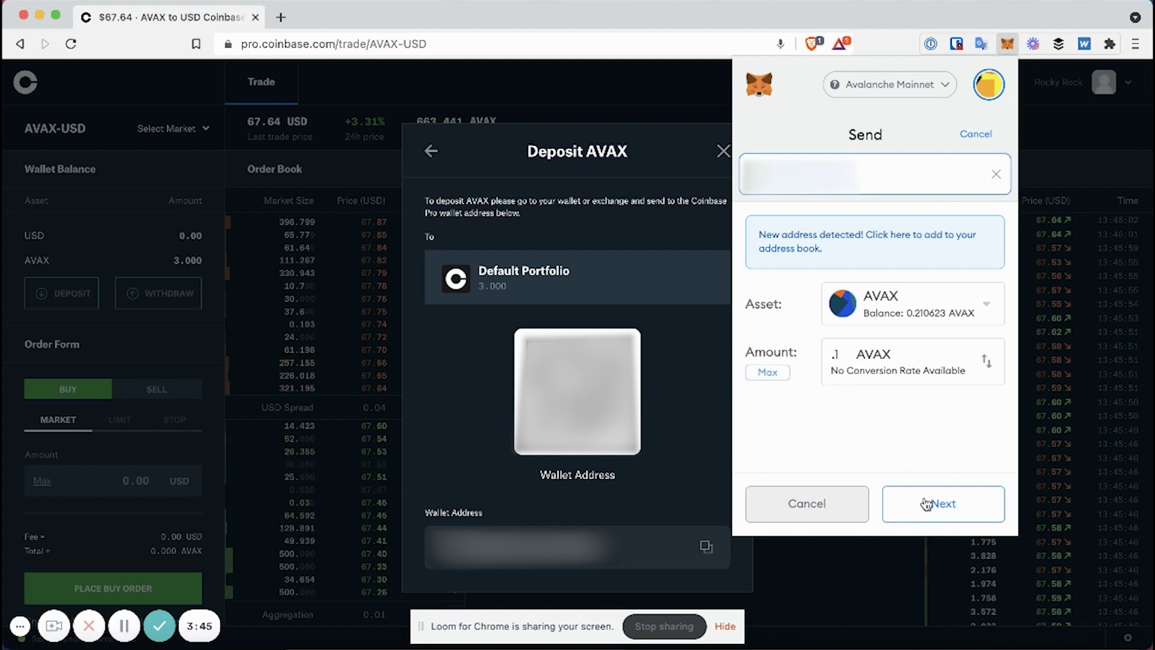
{"action": "left_click", "coordinate": [926, 504]}
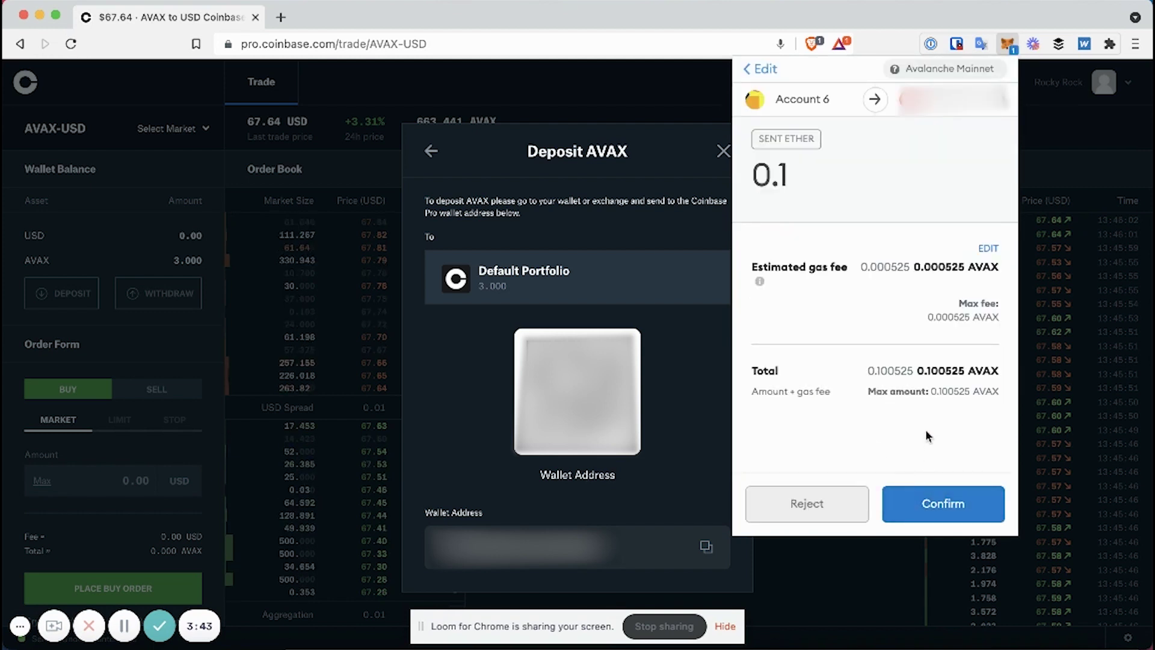